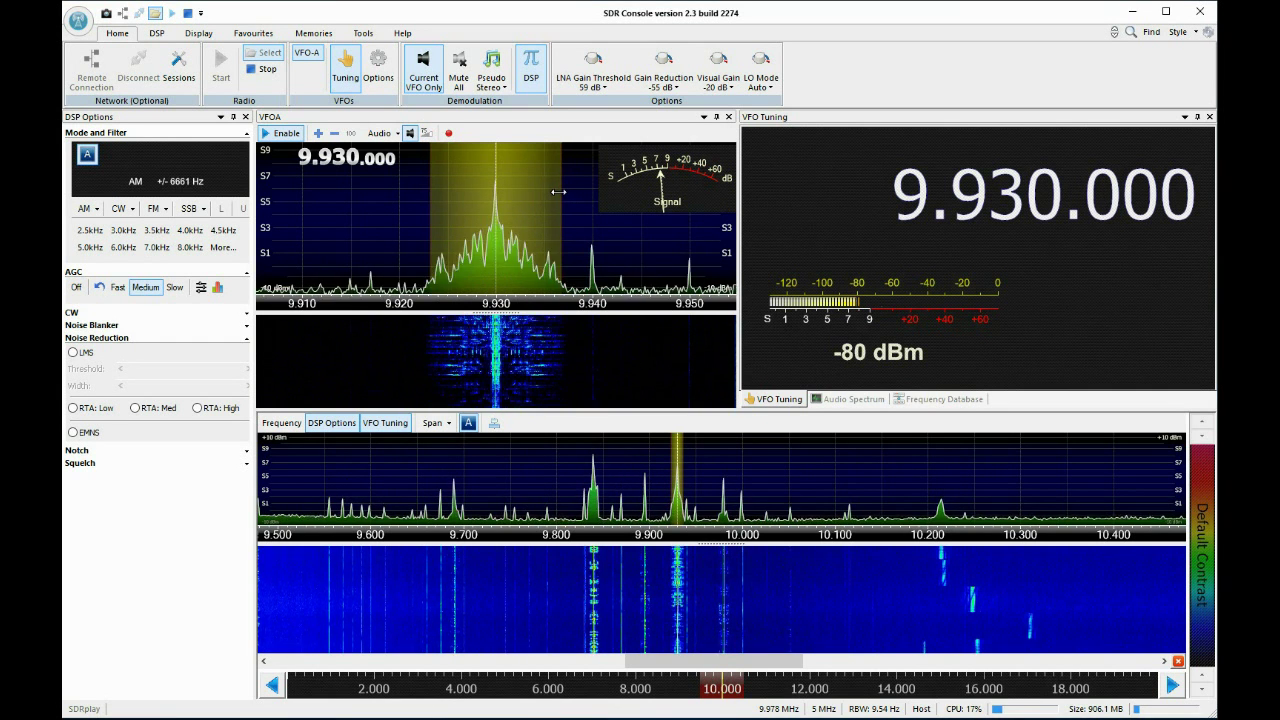
Widen the VFOA passband until the Mode and Filter readout shows AM ±7503 Hz
mouse_move(565, 191)
mouse_down()
mouse_move(542, 191)
mouse_move(568, 197)
mouse_up()
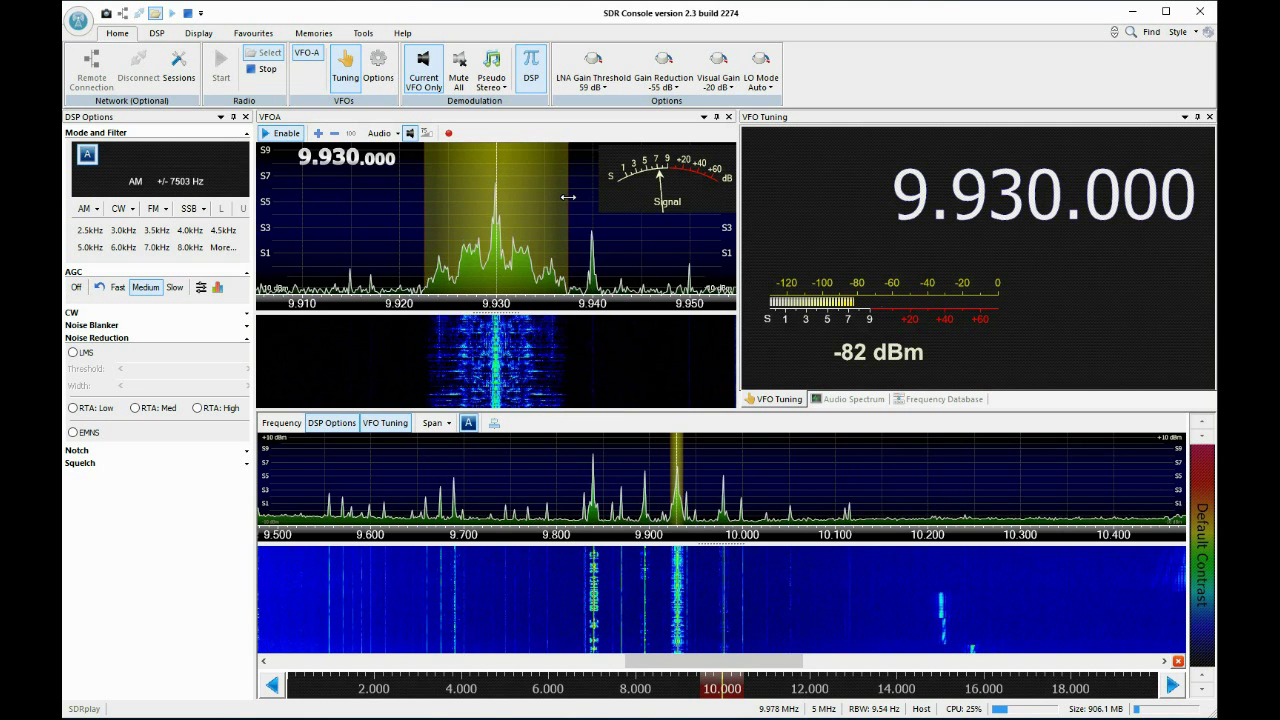
click(75, 358)
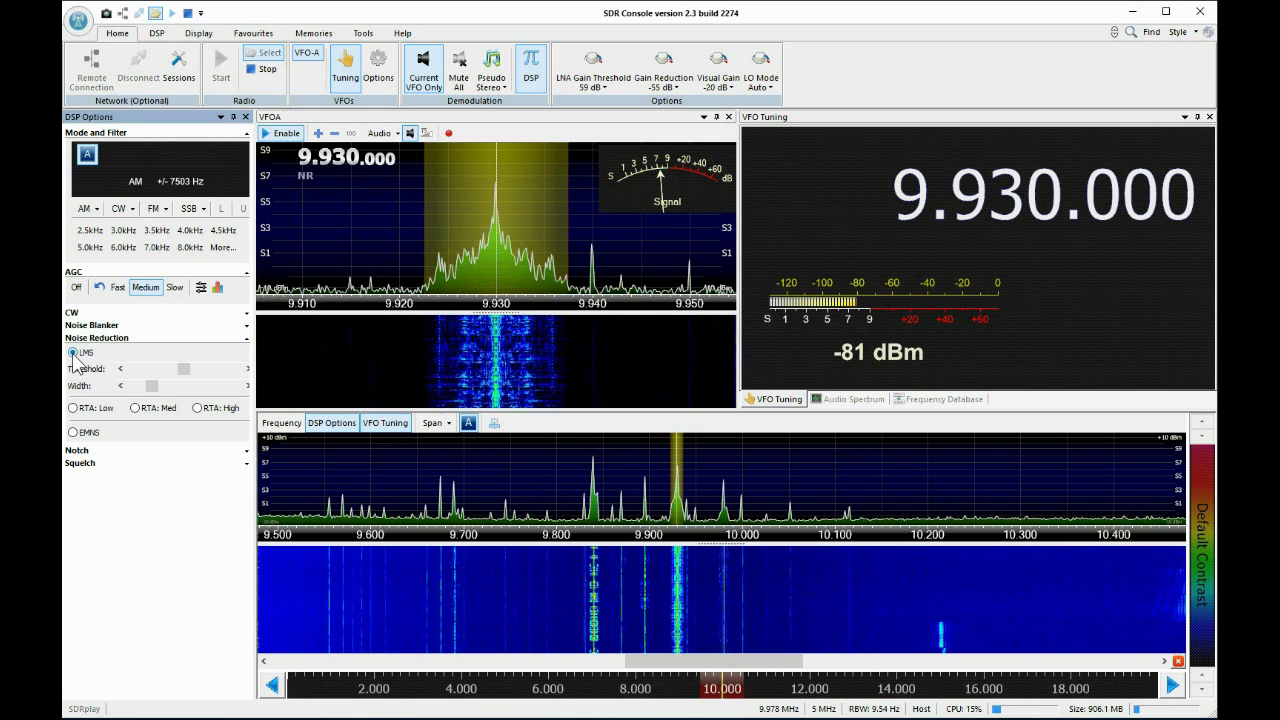
click(74, 354)
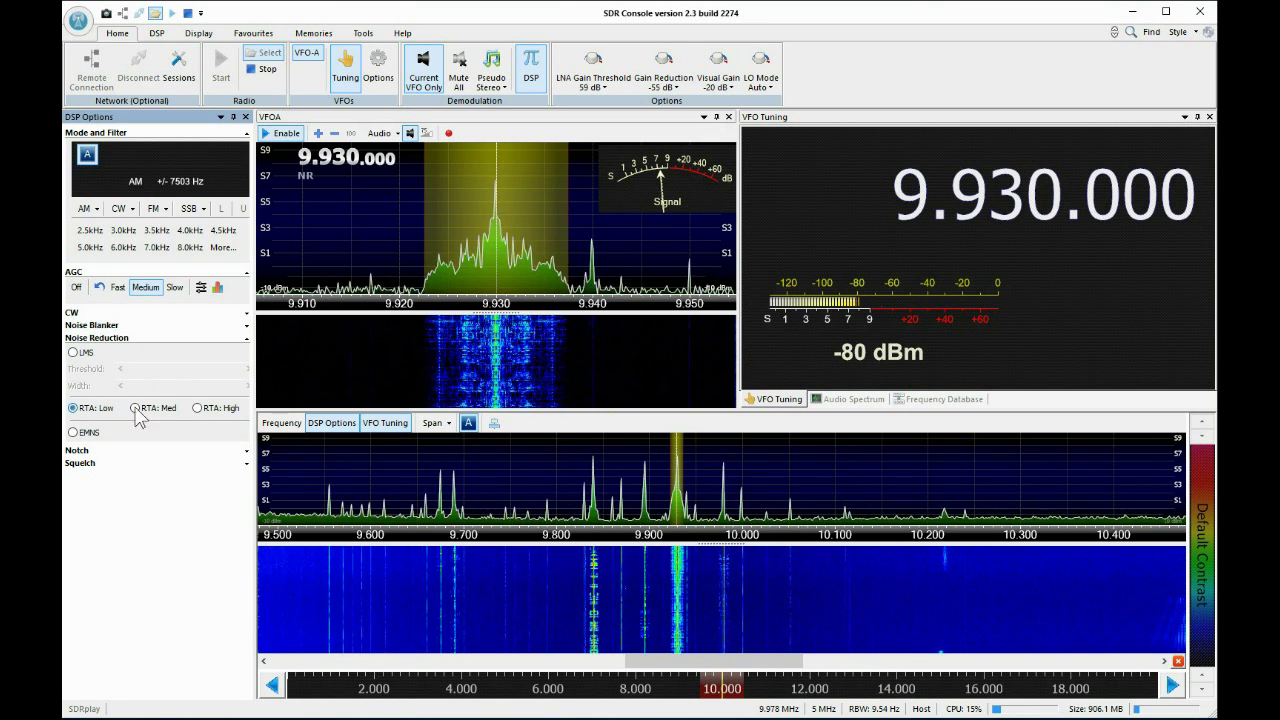
click(198, 409)
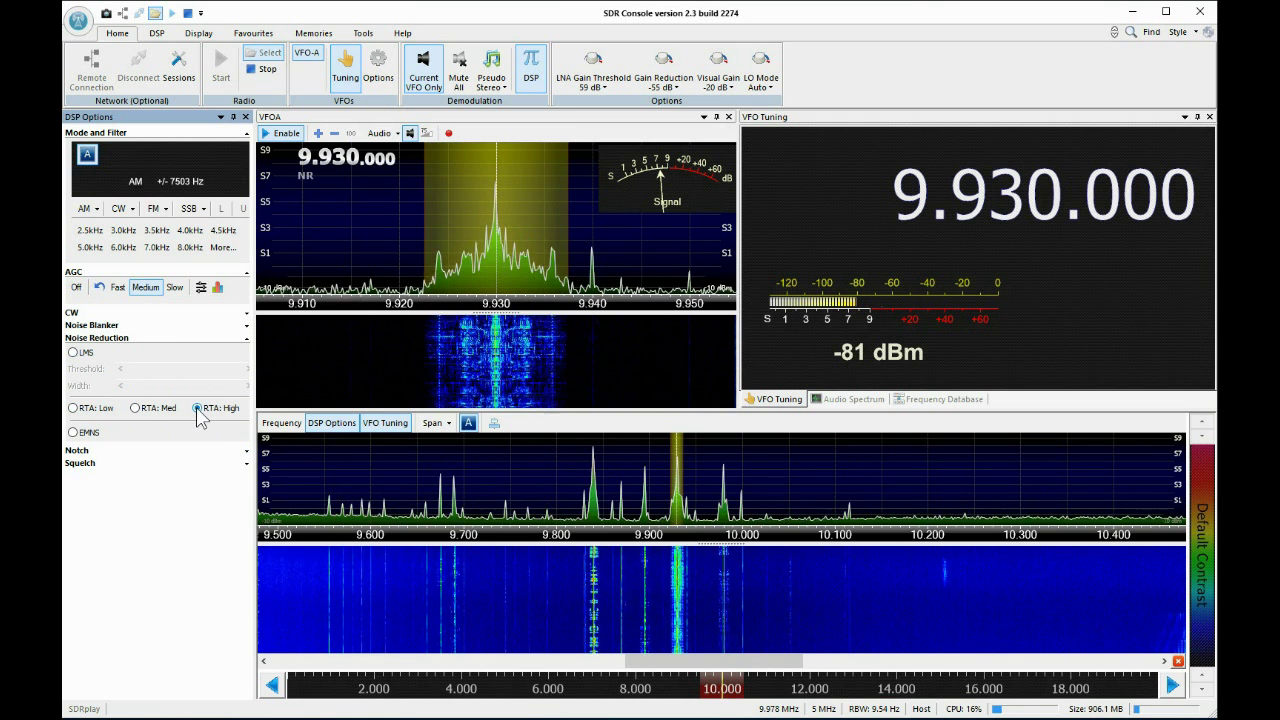
click(198, 409)
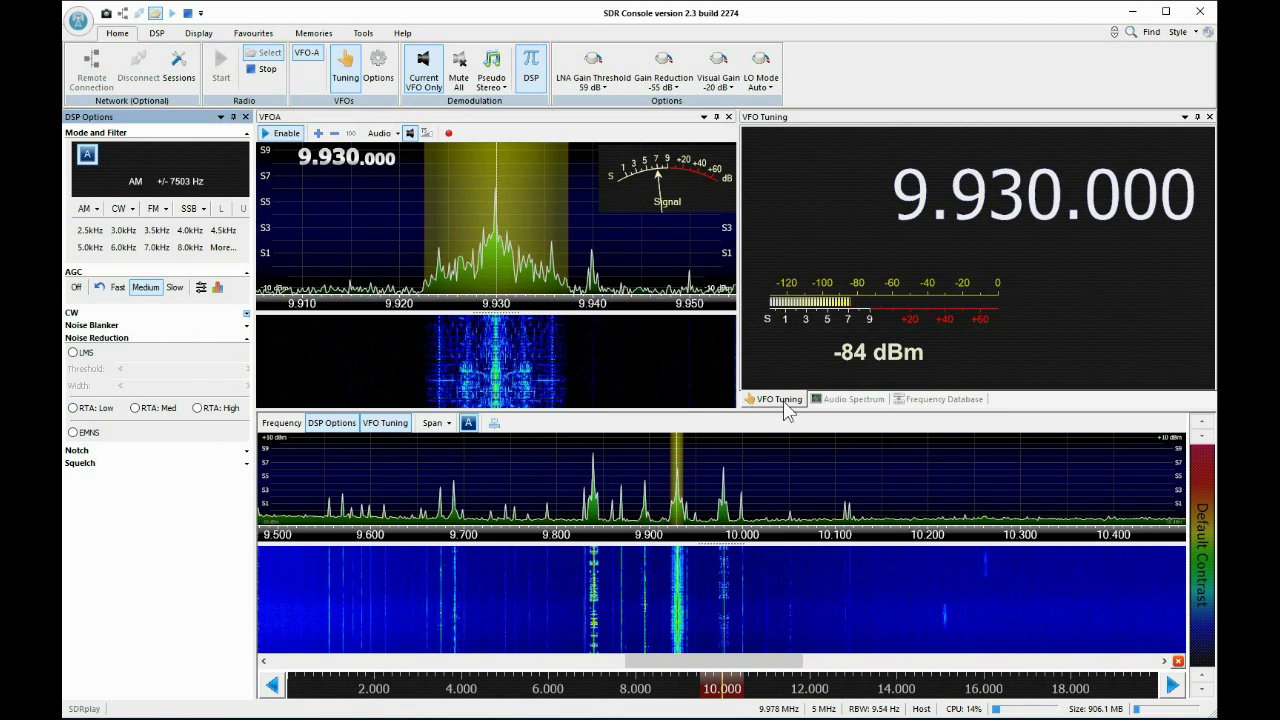
Show the audio spectrum as a graph, then list Frequency Database stations for 9.930 MHz
click(855, 399)
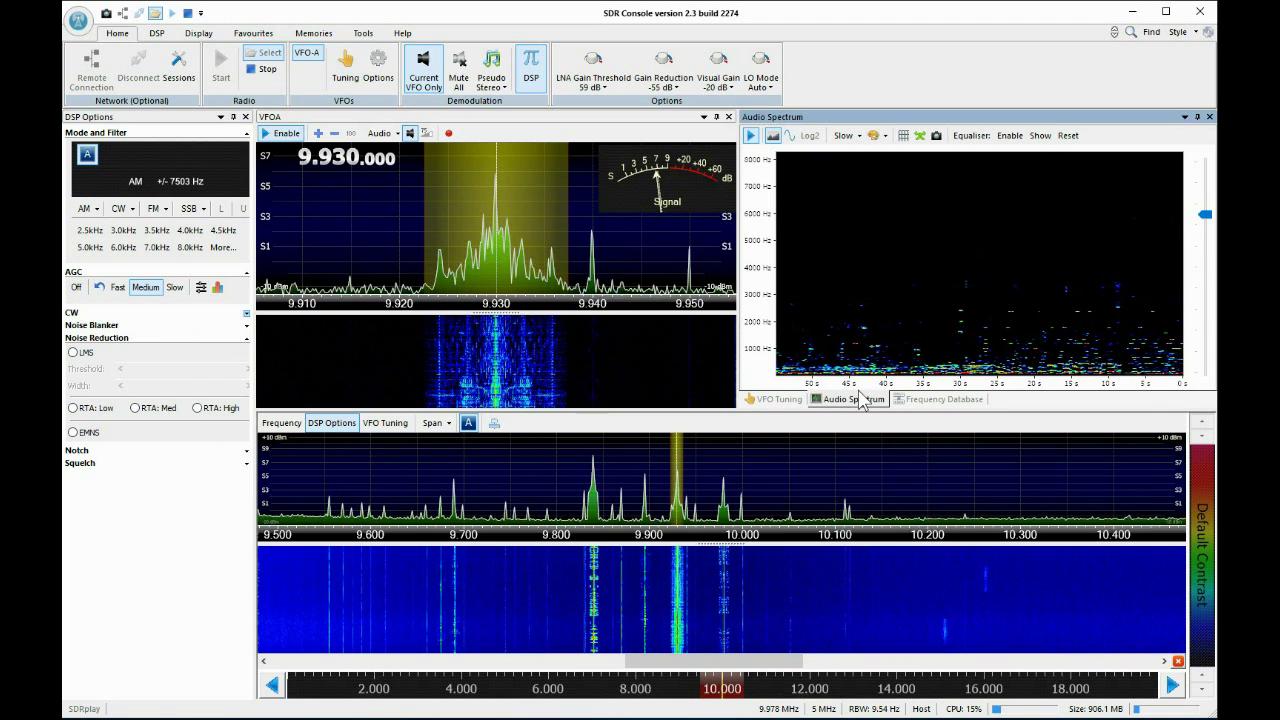
click(792, 135)
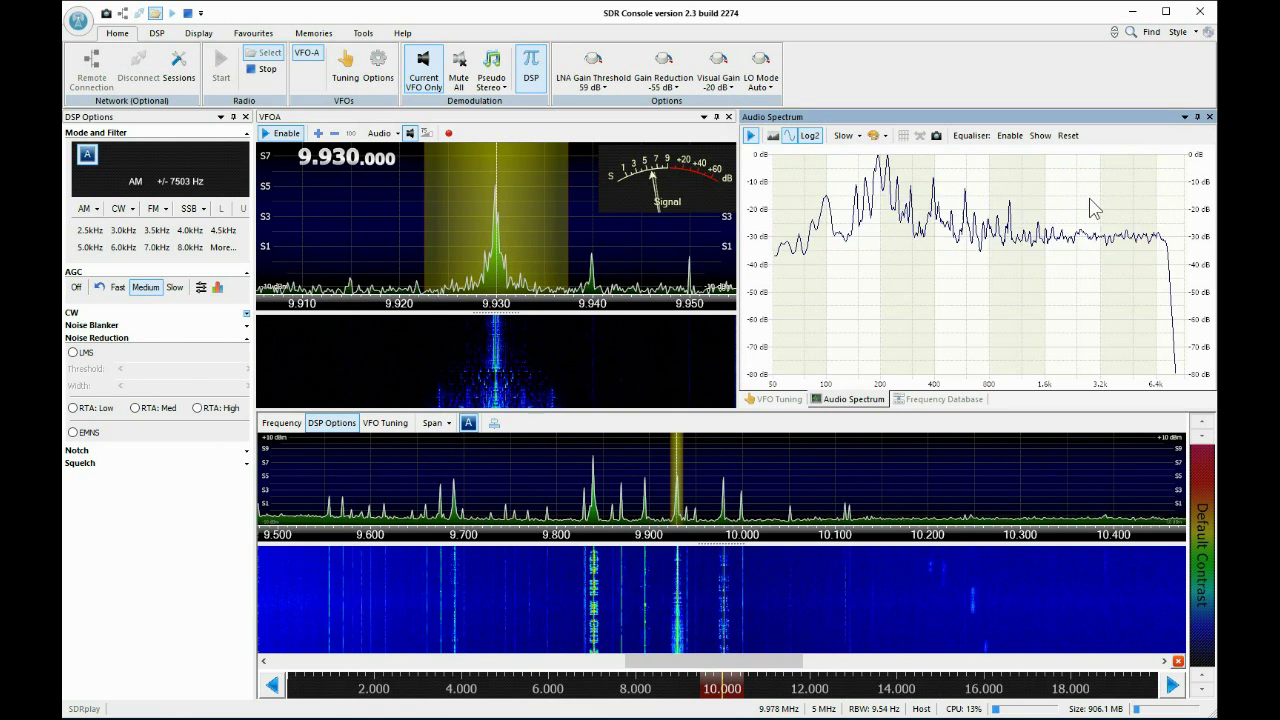
click(920, 399)
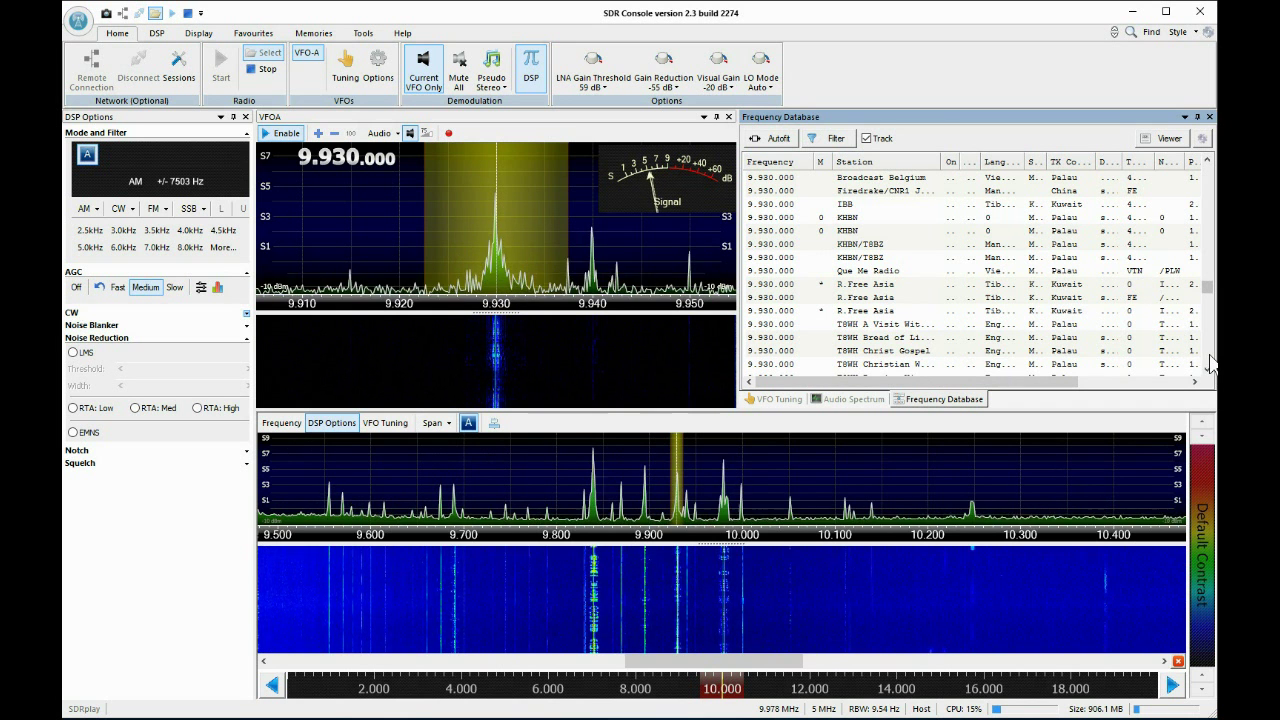
scroll(1210, 362, down, 3)
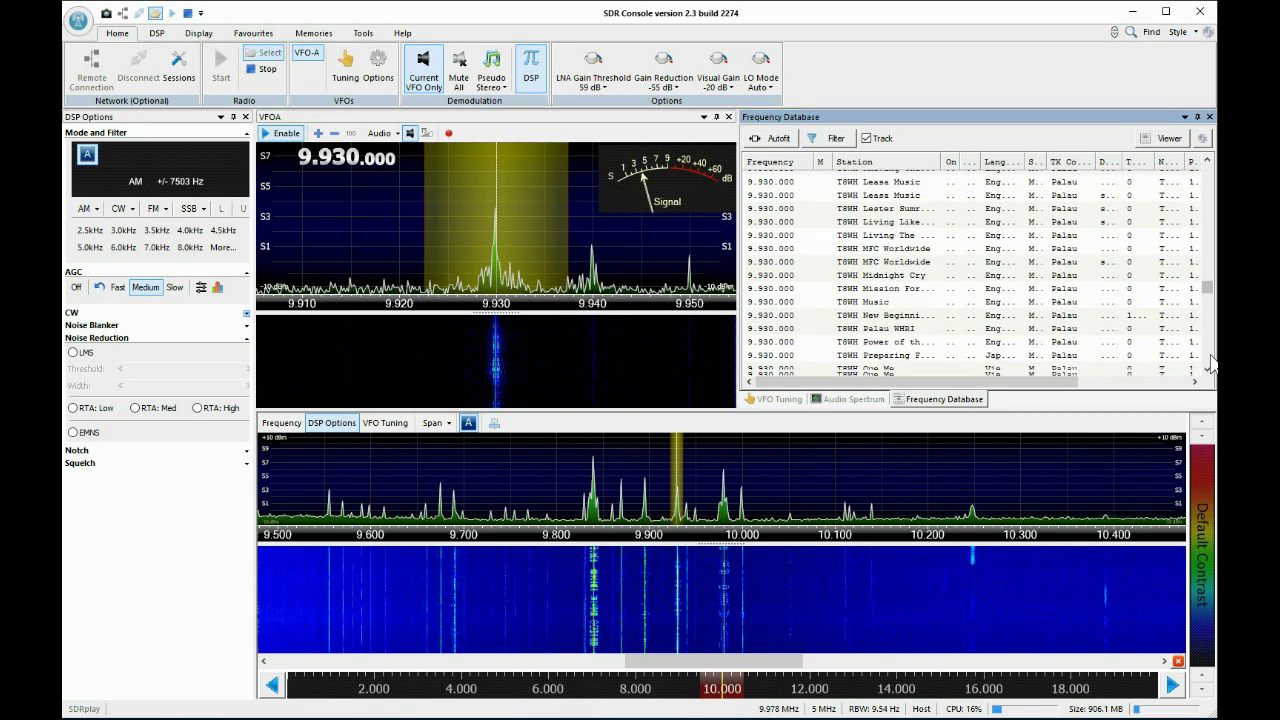
scroll(1210, 362, down, 3)
scroll(1210, 362, down, 5)
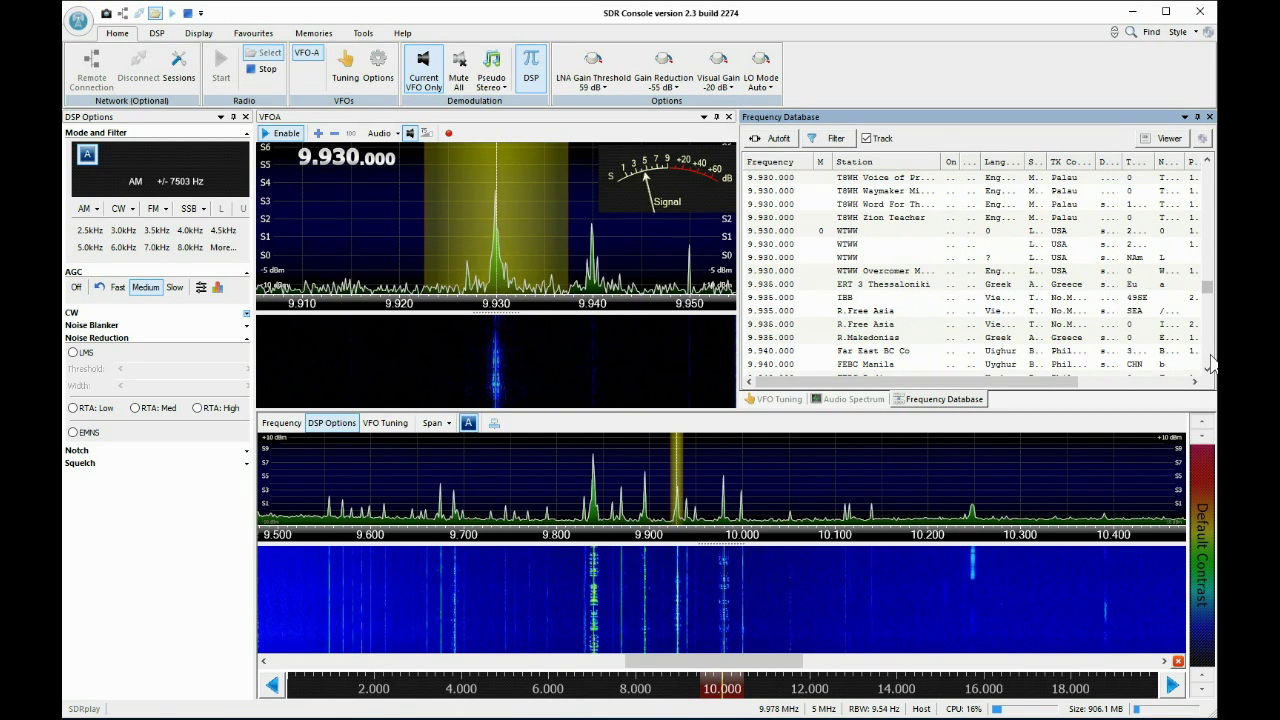
scroll(1210, 362, down, 3)
scroll(1210, 362, down, 2)
scroll(1210, 362, down, 3)
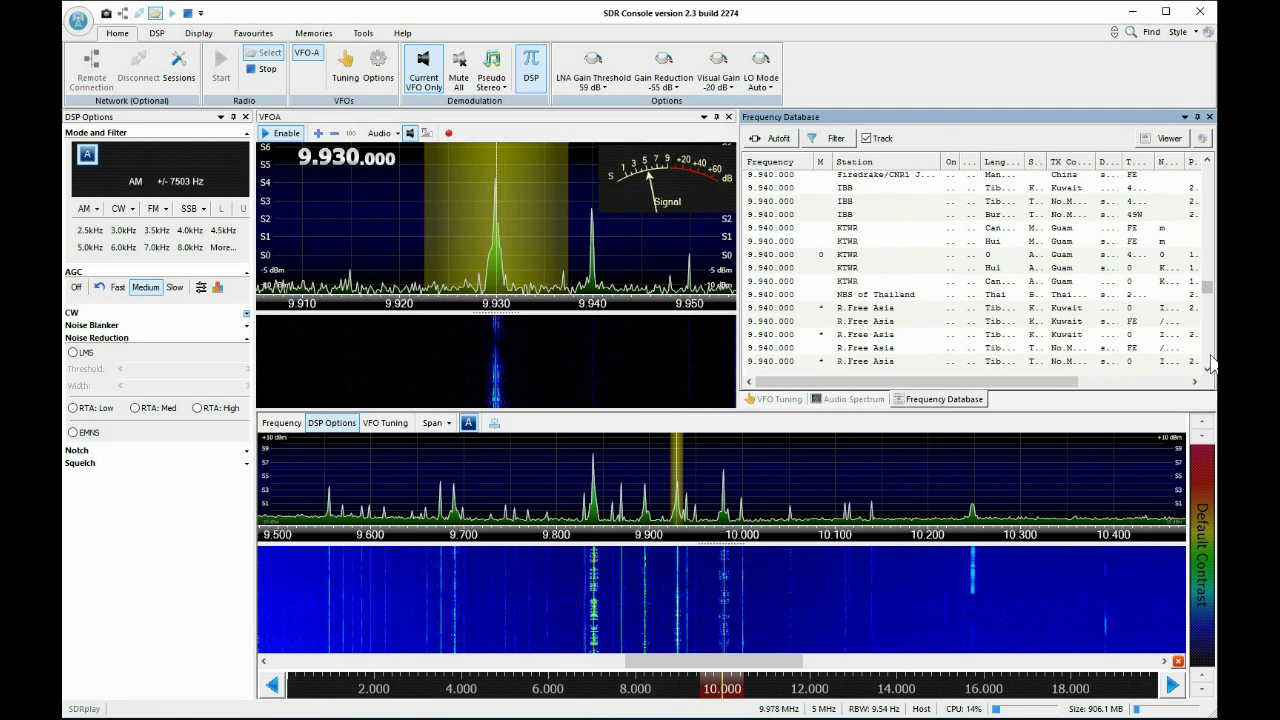
scroll(1210, 362, down, 2)
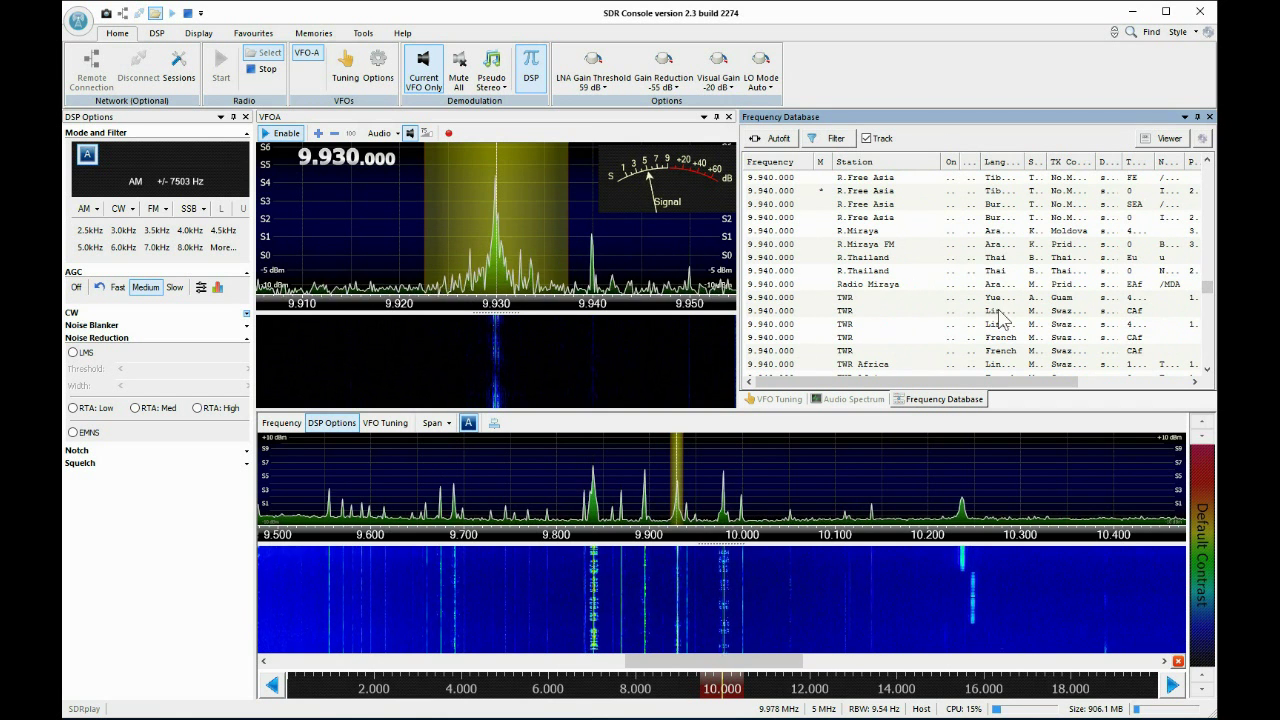
Bring back the large VFO Tuning readout showing 9.930.000 MHz
click(774, 399)
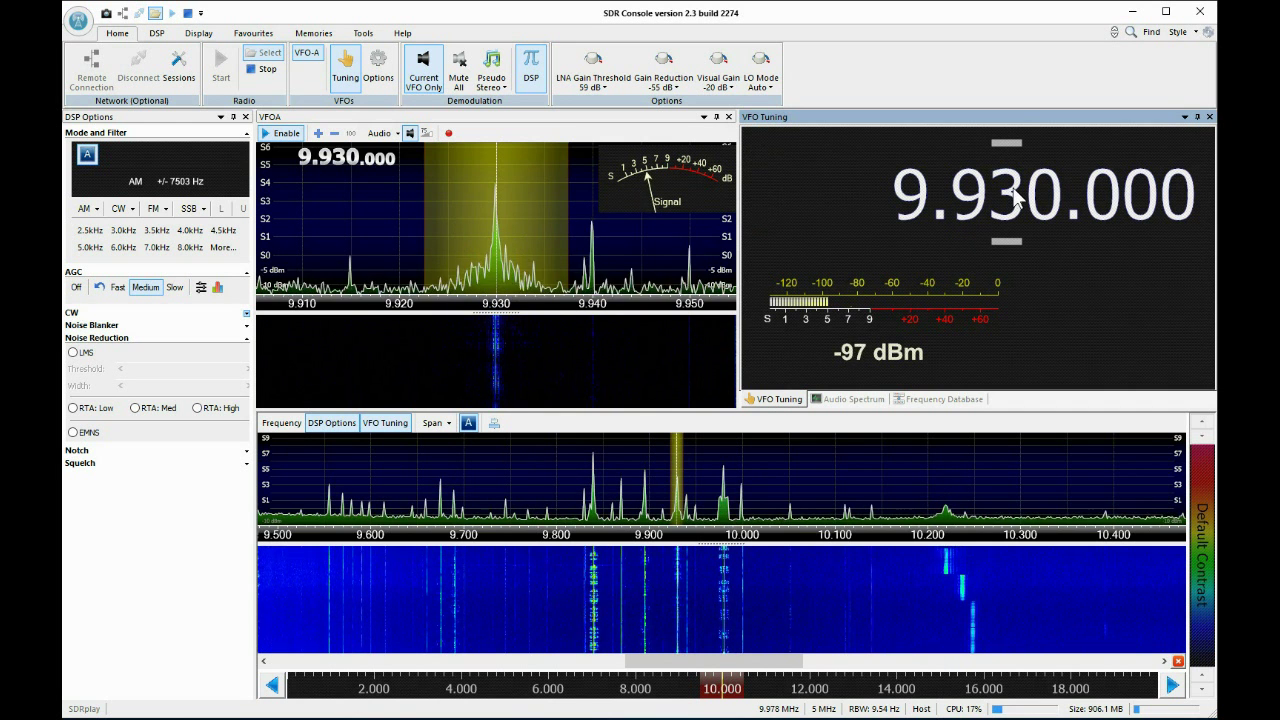
scroll(1017, 197, down, 1)
scroll(1017, 197, up, 1)
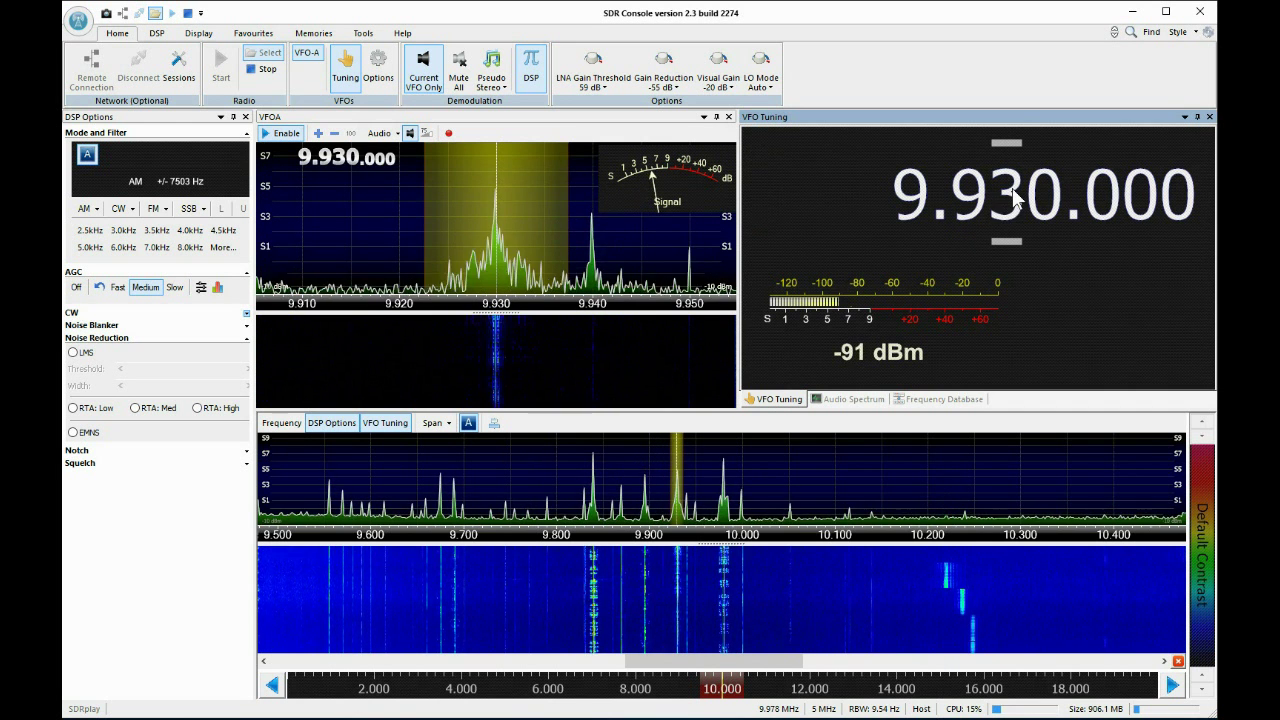
scroll(1017, 197, up, 1)
scroll(1017, 197, up, 1)
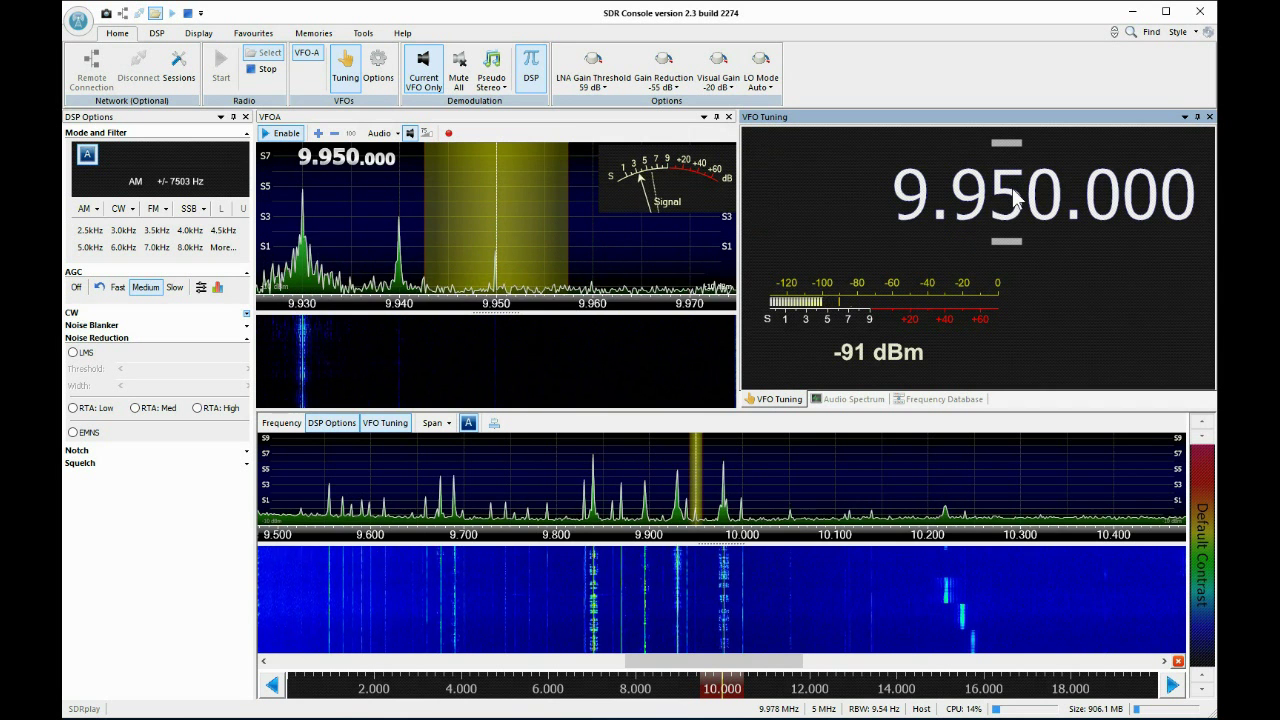
scroll(1017, 197, down, 2)
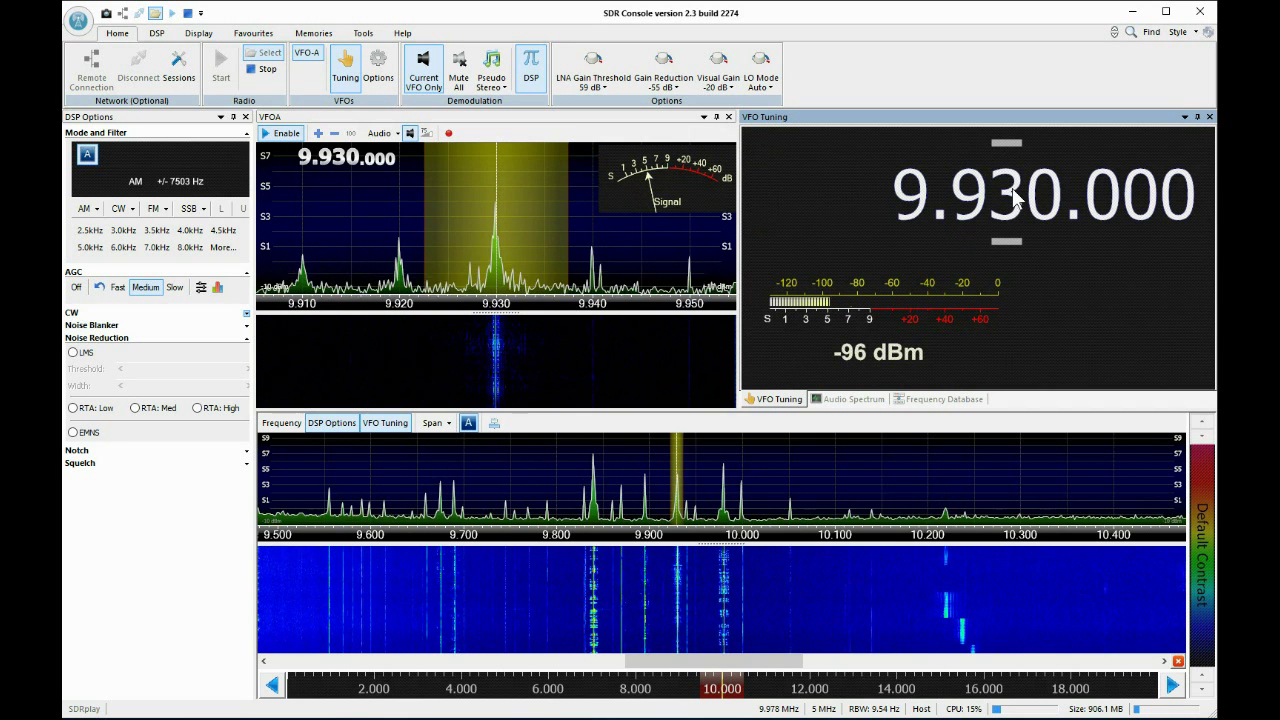
Tune to the strong signal near 9.840 MHz in the wide spectrum
click(594, 488)
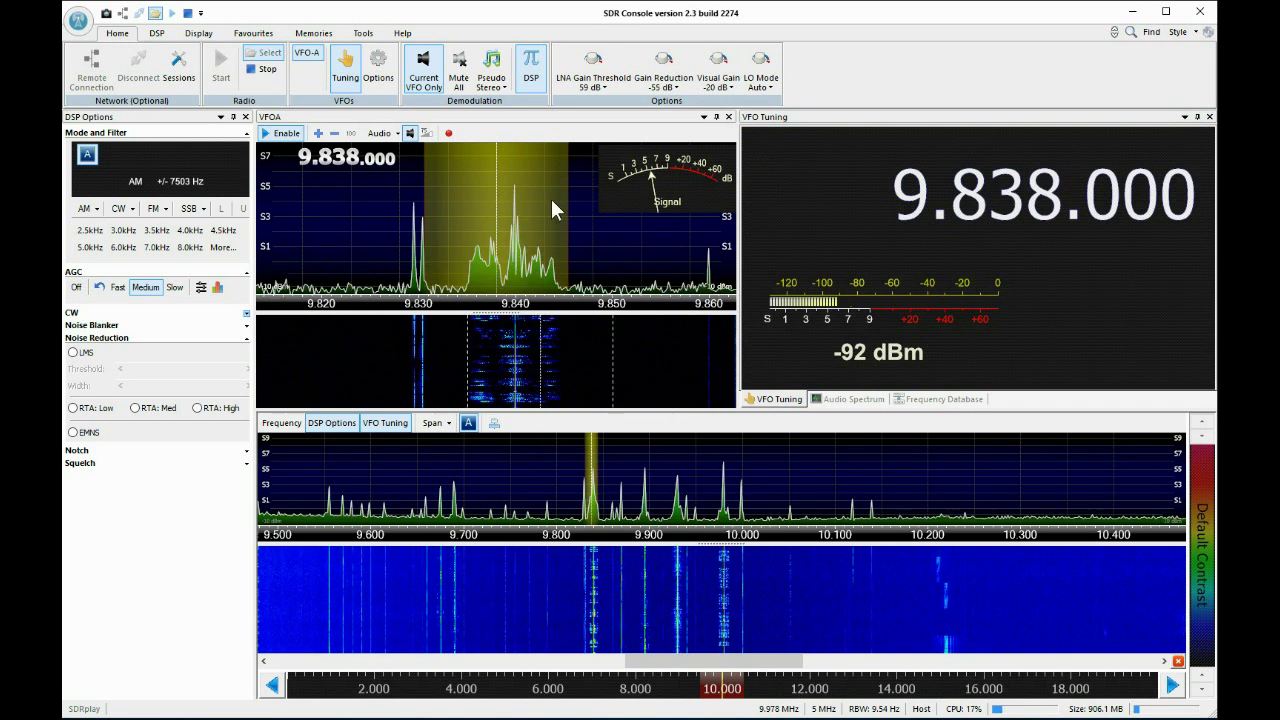
scroll(546, 214, down, 1)
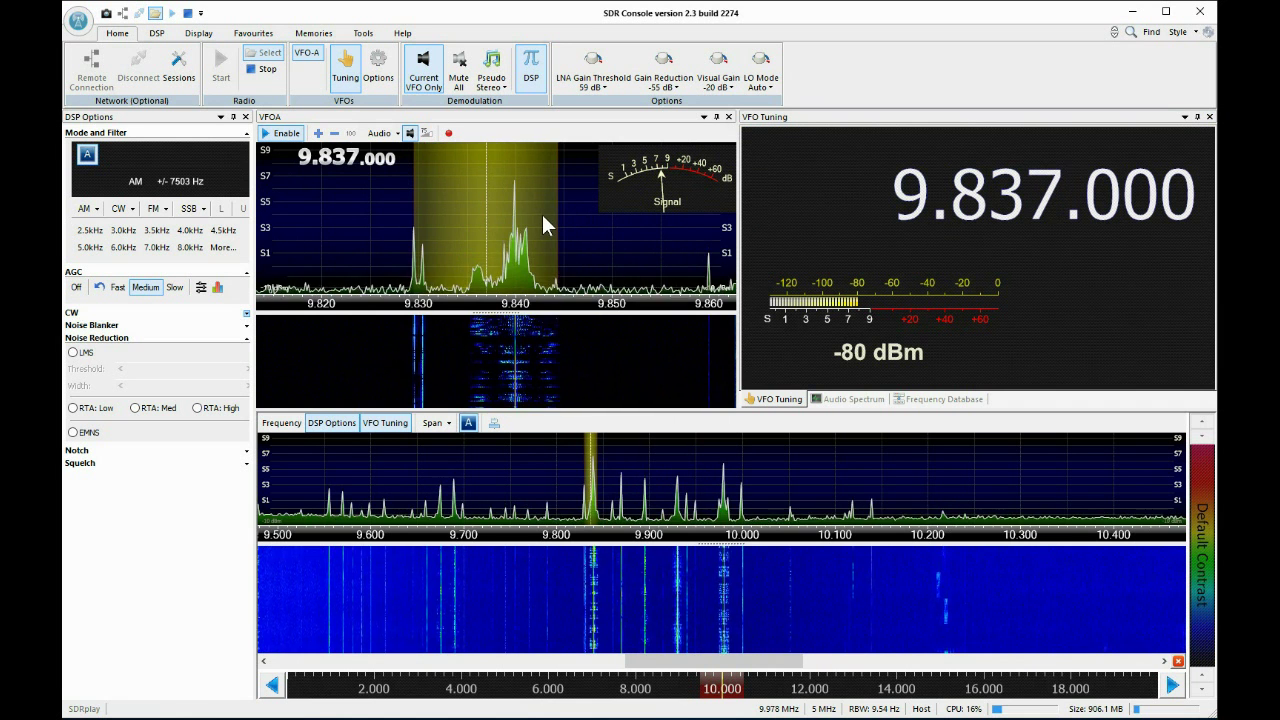
scroll(548, 214, up, 1)
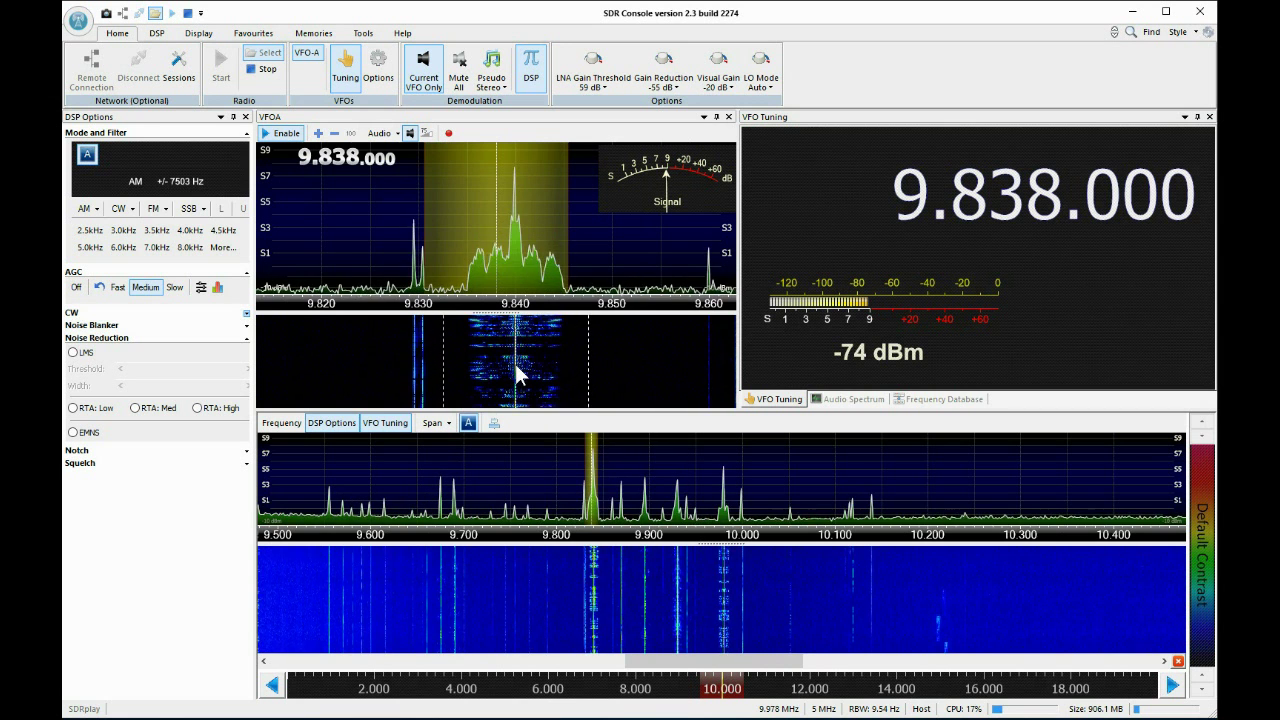
scroll(515, 363, up, 4)
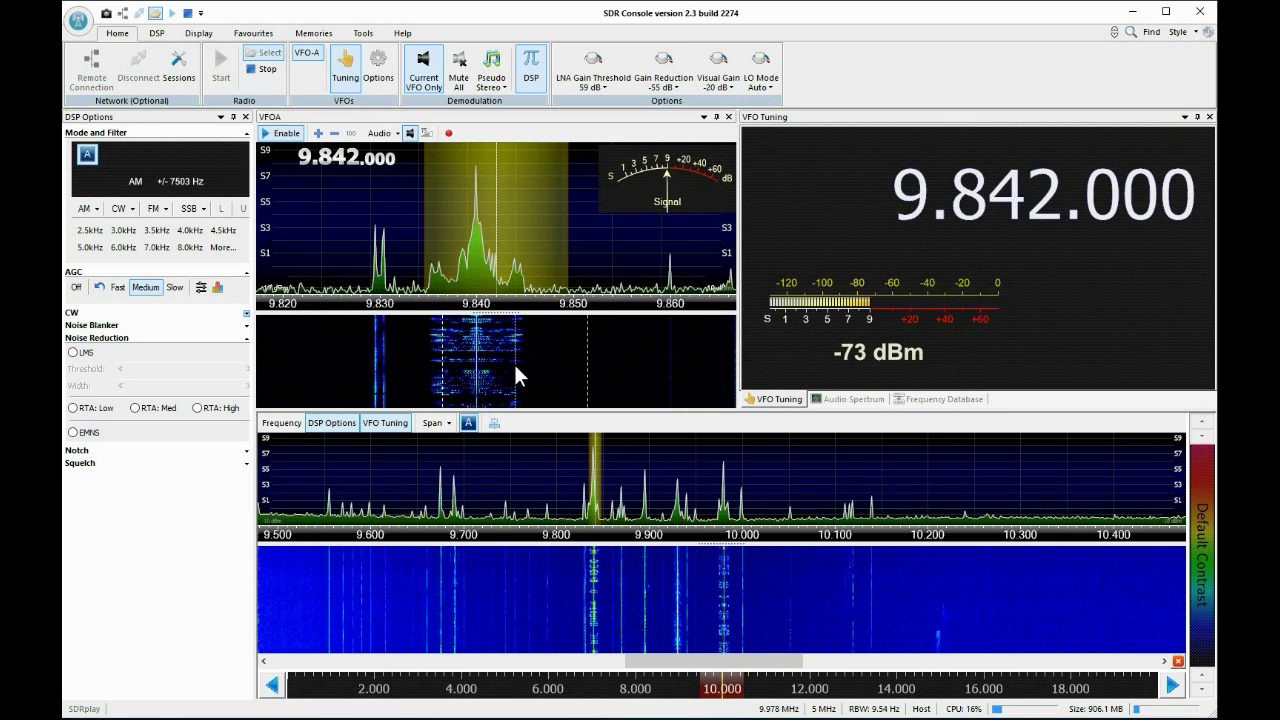
scroll(476, 373, down, 4)
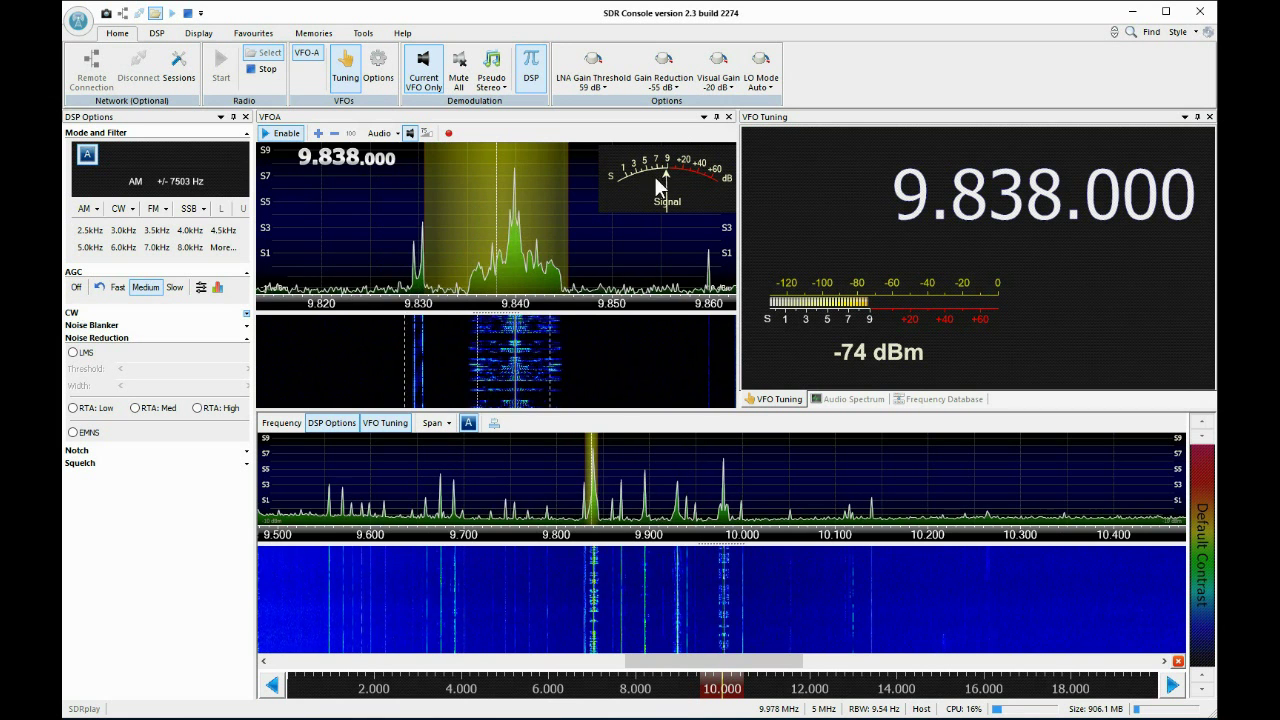
scroll(1041, 190, down, 1)
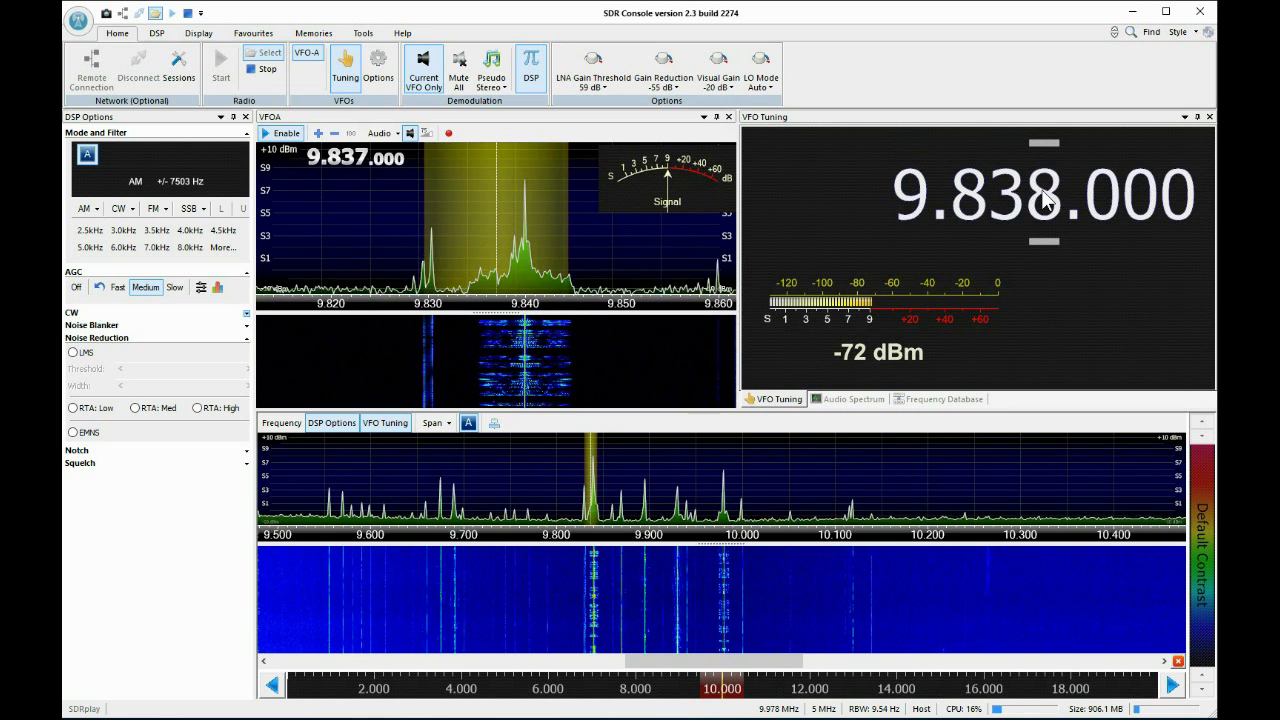
scroll(1043, 197, up, 1)
scroll(1043, 197, up, 1)
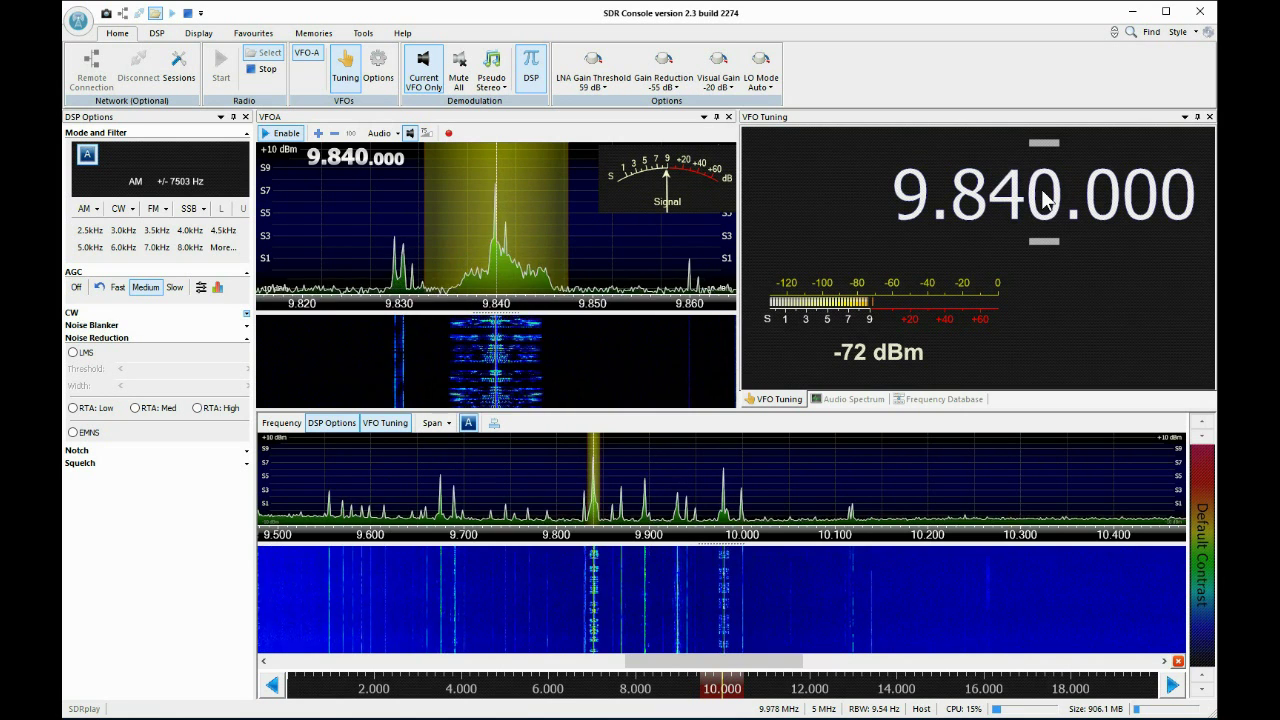
Show the audio spectrum, try EMNS and RTA, settle on LMS, and narrow AM to ±5053 Hz
click(845, 399)
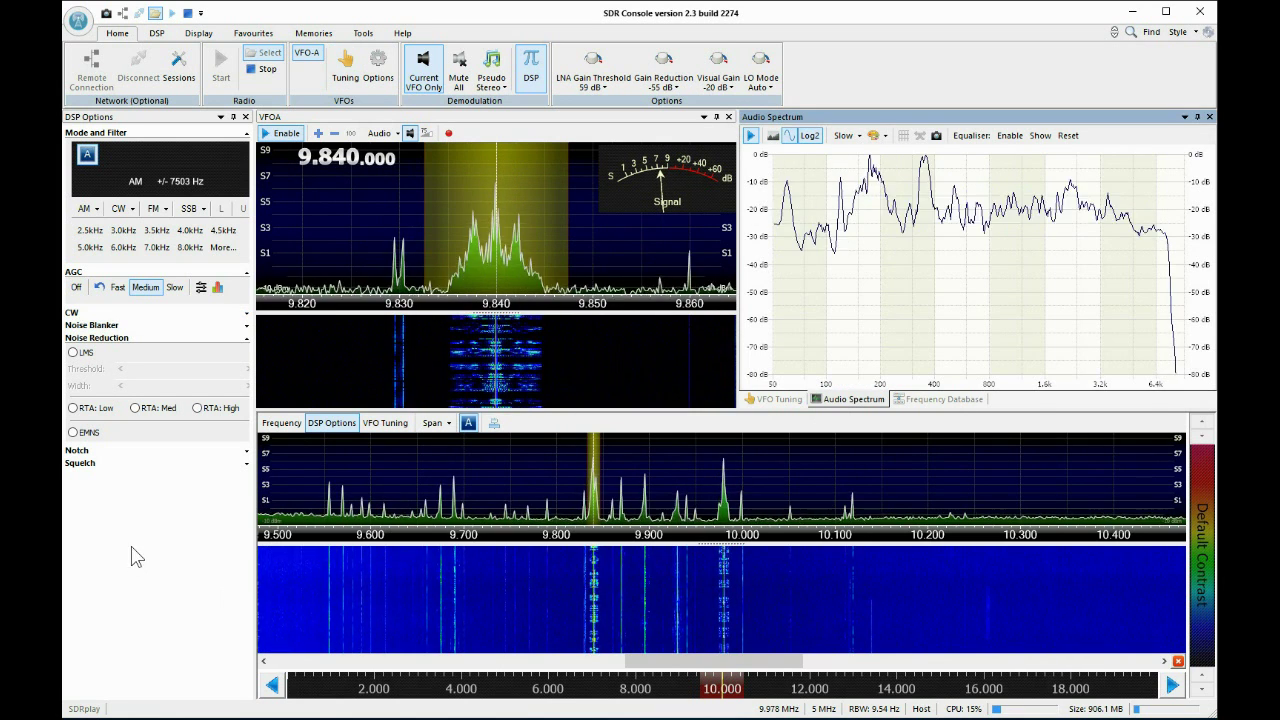
click(73, 432)
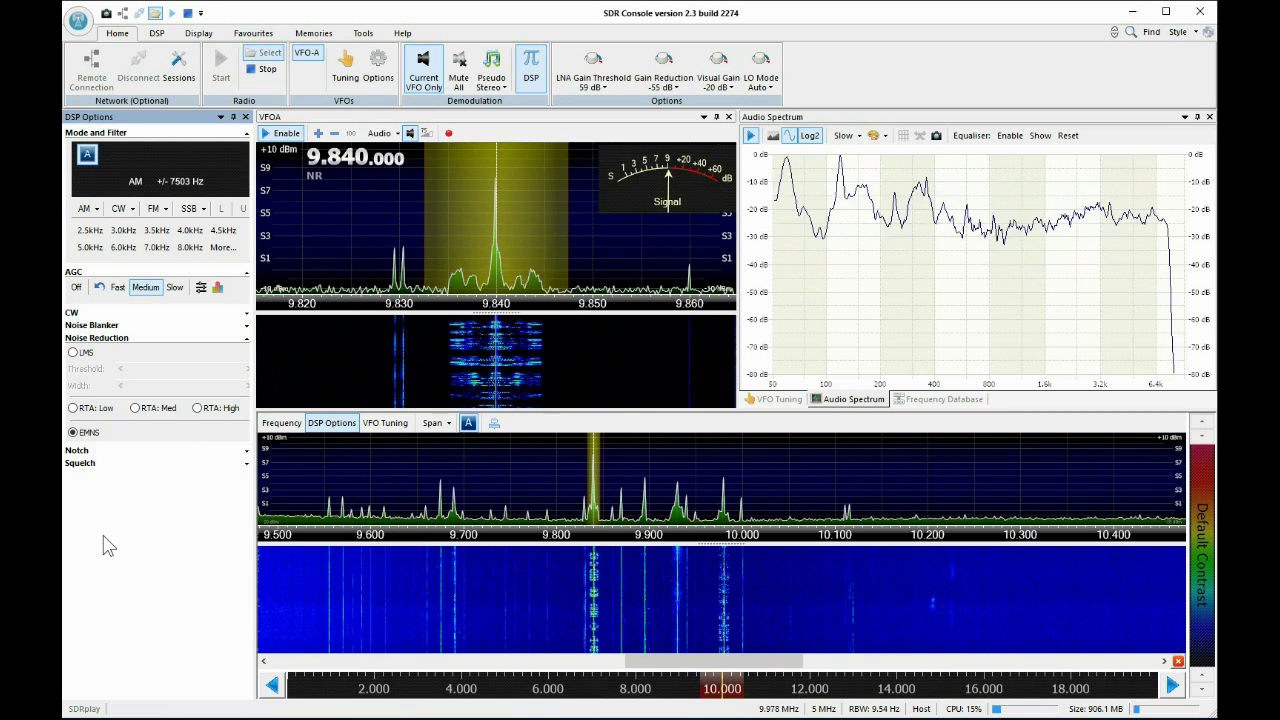
click(198, 408)
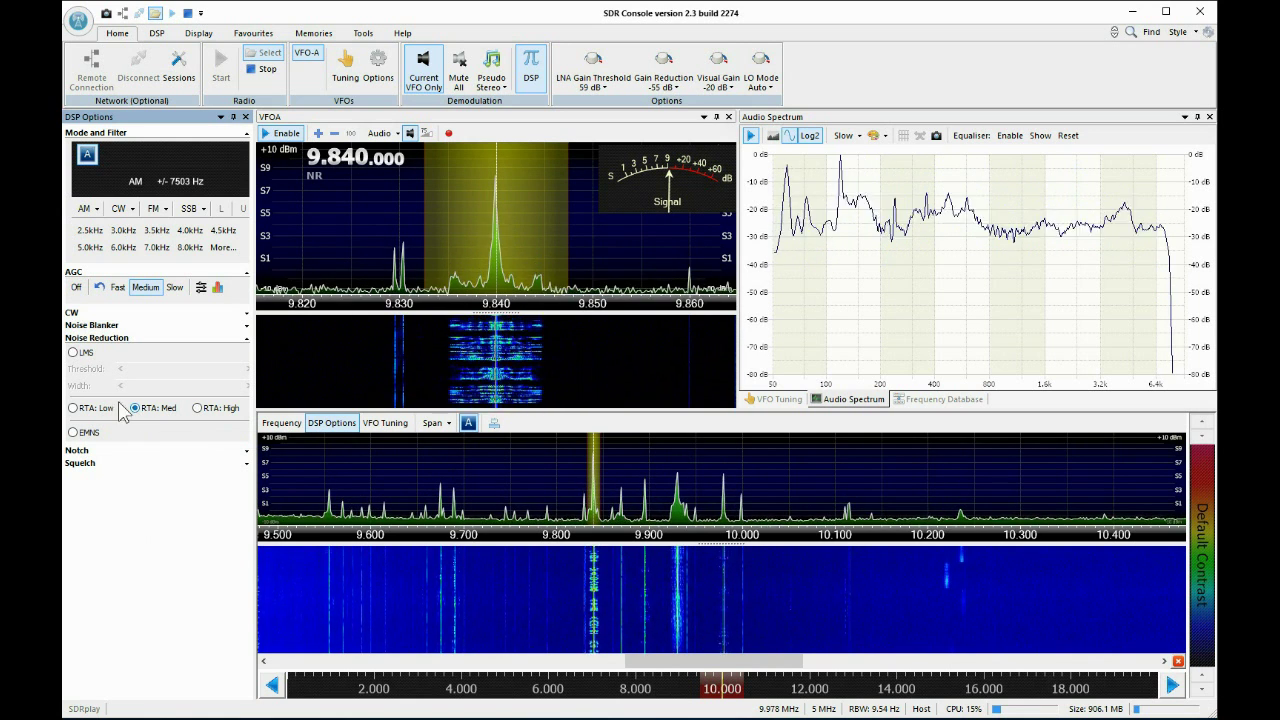
click(74, 354)
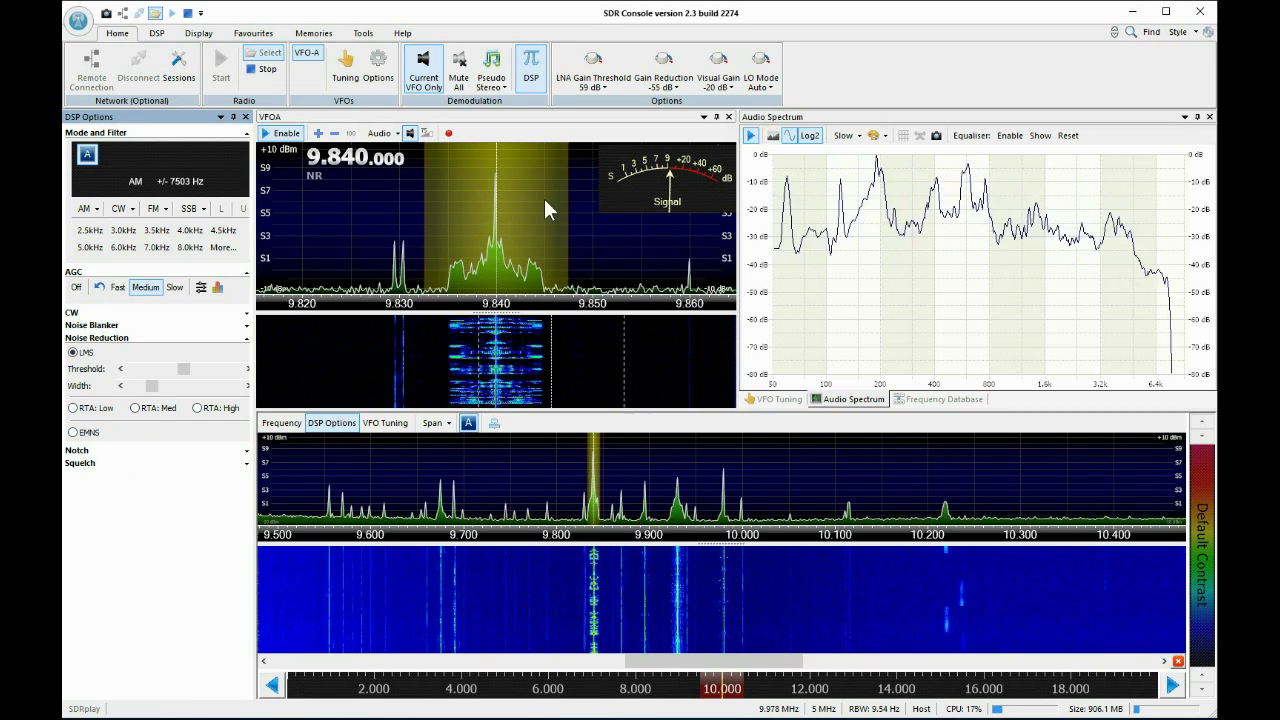
drag(566, 203, 543, 203)
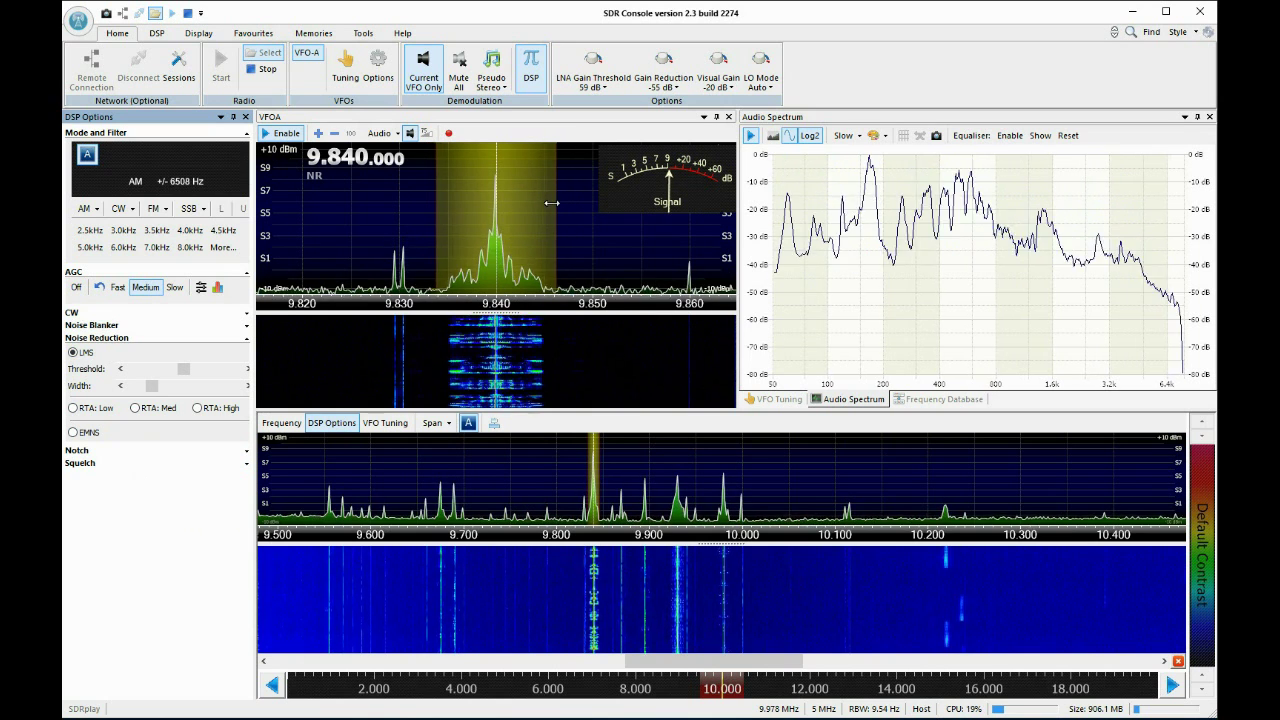